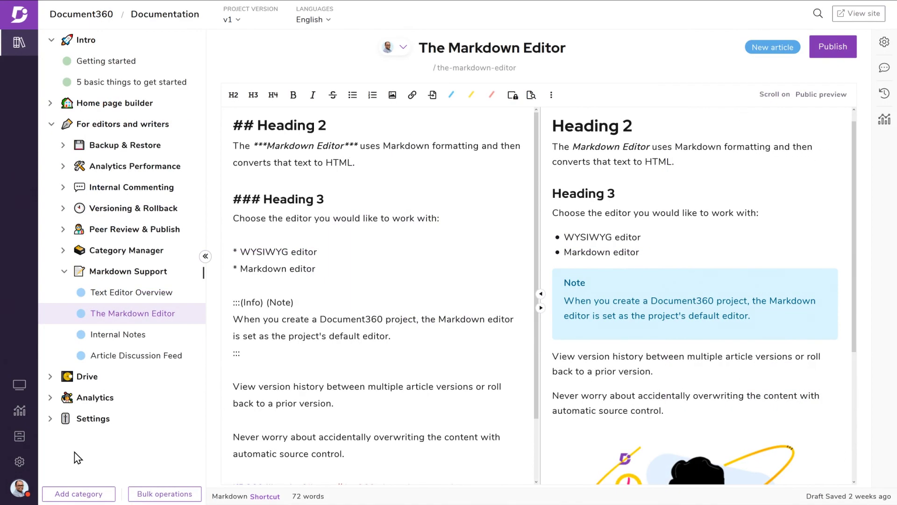
# - Create a new 'Configuration' folder in My Drive
pyautogui.click(23, 437)
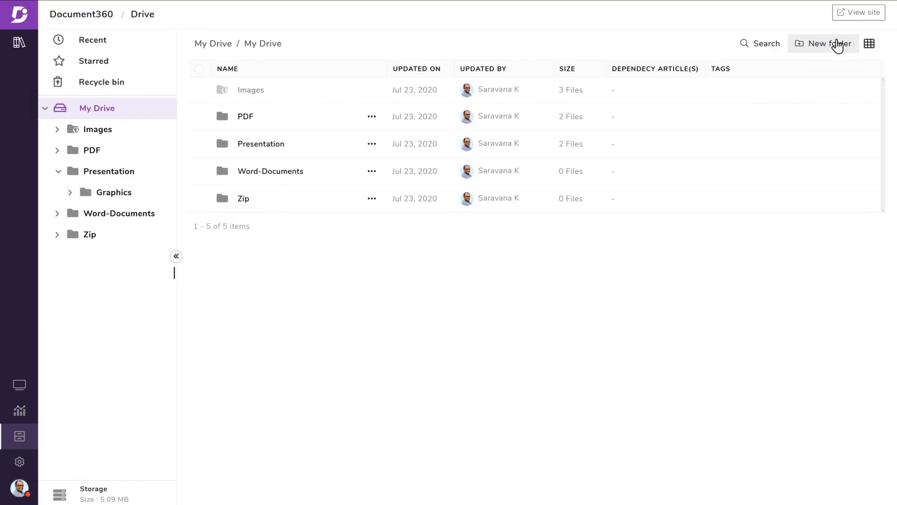
pyautogui.click(832, 43)
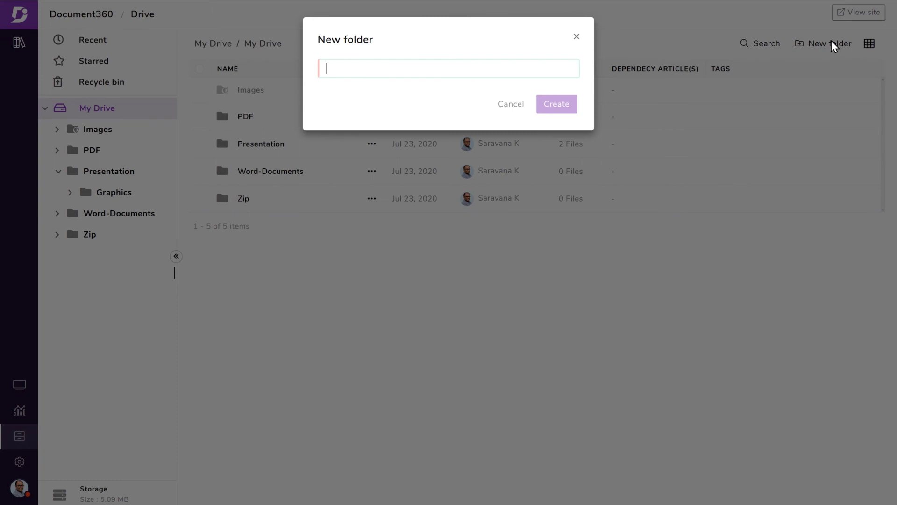
pyautogui.write('Configuration')
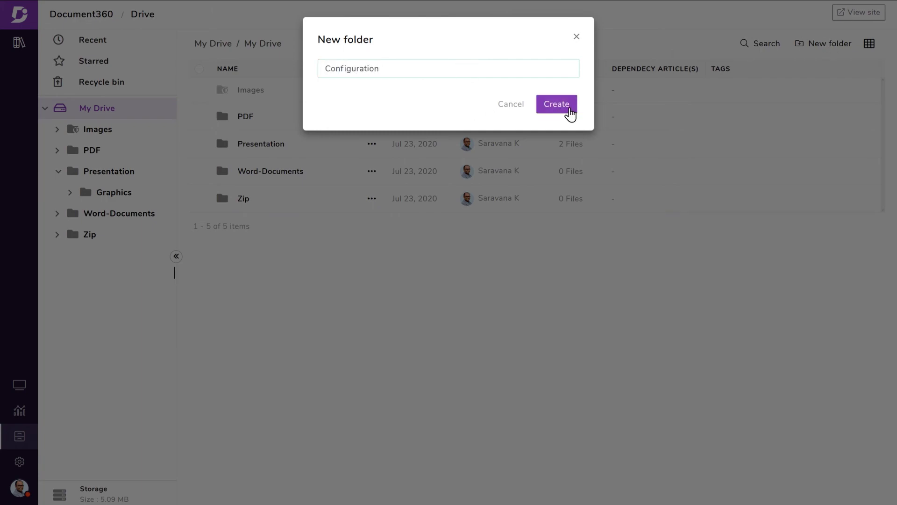
pyautogui.click(567, 110)
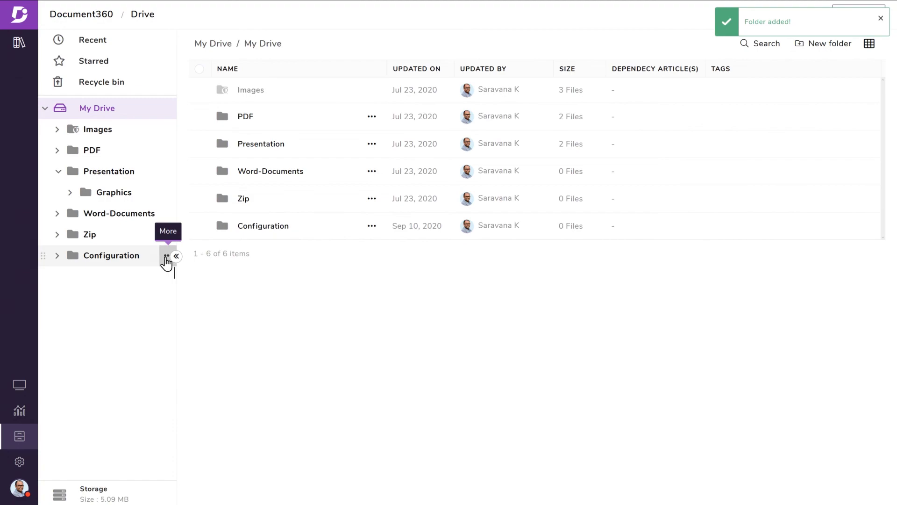
# - Add a 'Team Management' subfolder inside Configuration
pyautogui.click(166, 256)
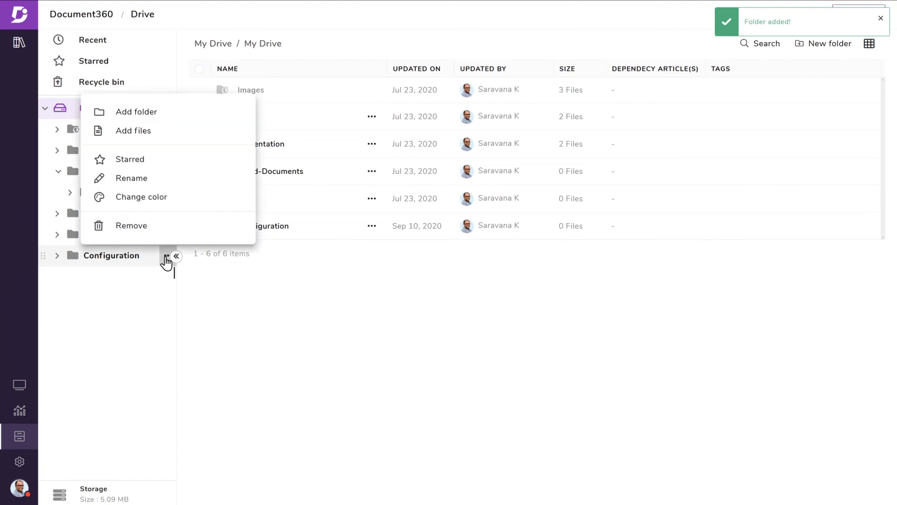
pyautogui.click(182, 114)
pyautogui.write('Team Manag')
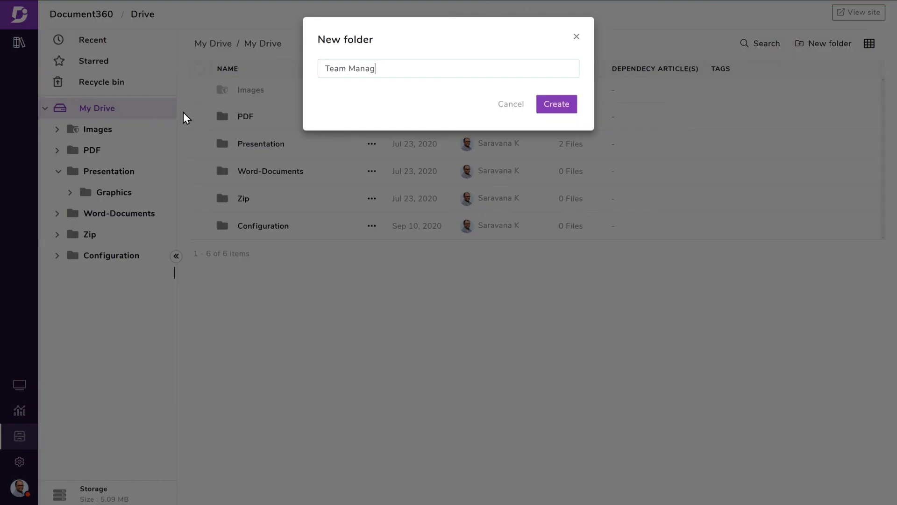
pyautogui.write('ement')
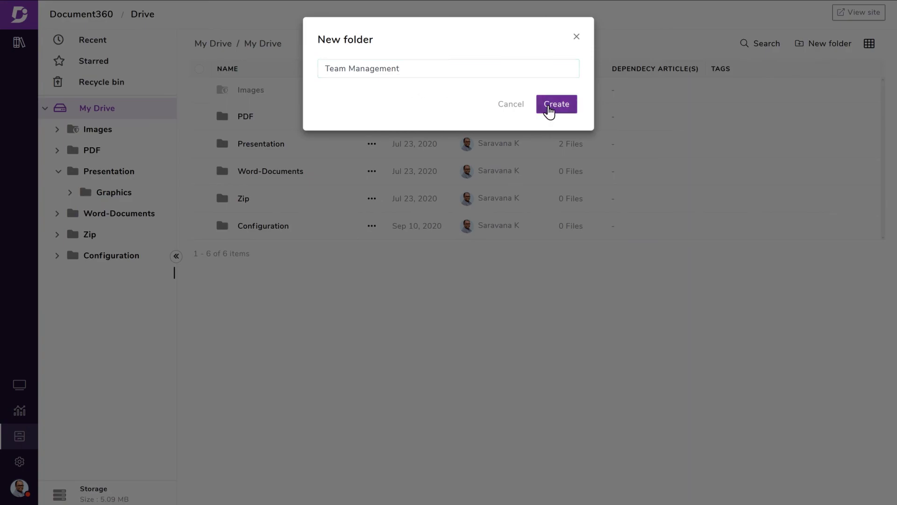
pyautogui.click(550, 110)
# - Drag four images, including D360 illust, markdown-support and doc360-design, into Team Management
pyautogui.moveTo(174, 294); pyautogui.dragTo(200, 287)
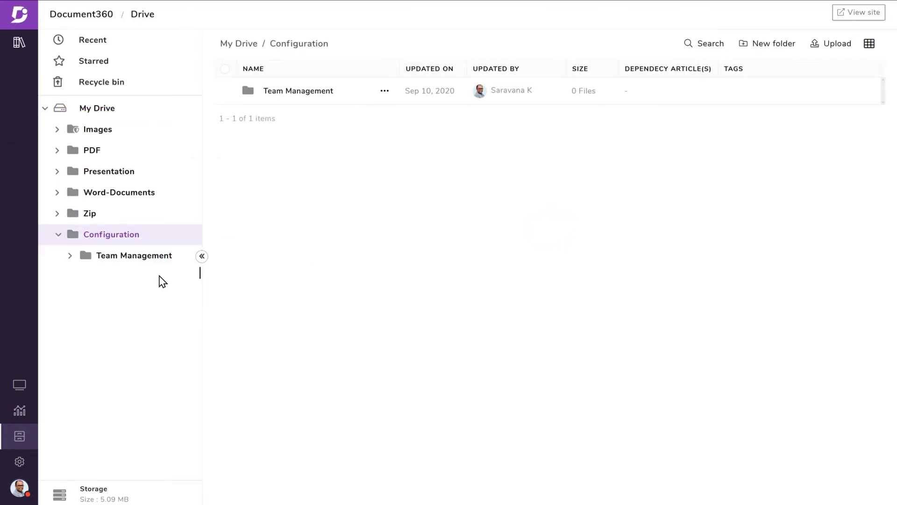
pyautogui.click(156, 256)
pyautogui.hotkey('alt', 'Tab')
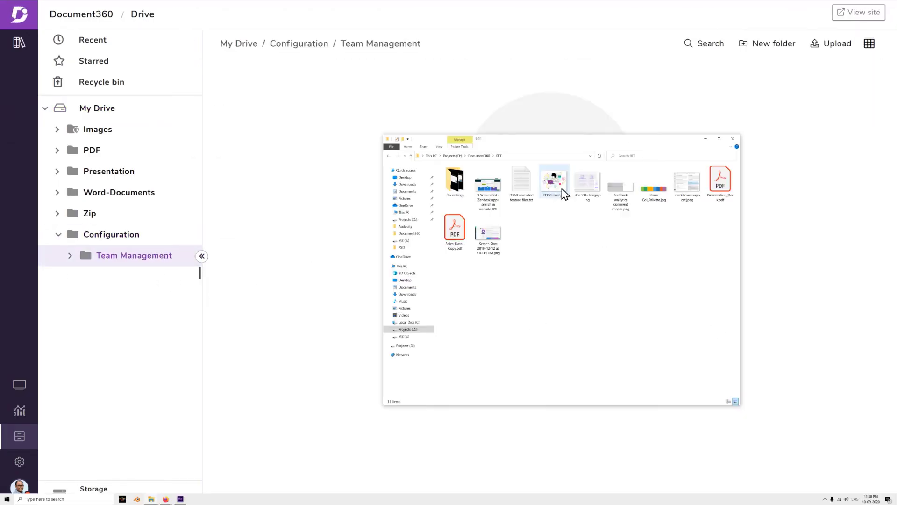
pyautogui.click(559, 187)
pyautogui.keyDown('ctrl'); pyautogui.click(686, 182); pyautogui.keyUp('ctrl')
pyautogui.keyDown('ctrl'); pyautogui.click(584, 190); pyautogui.keyUp('ctrl')
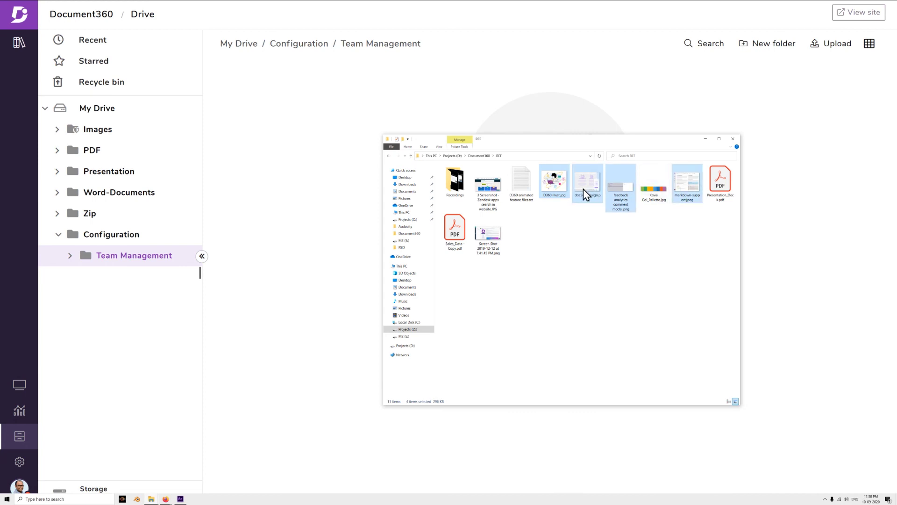
pyautogui.moveTo(593, 148); pyautogui.dragTo(690, 270)
pyautogui.moveTo(647, 307); pyautogui.dragTo(578, 209)
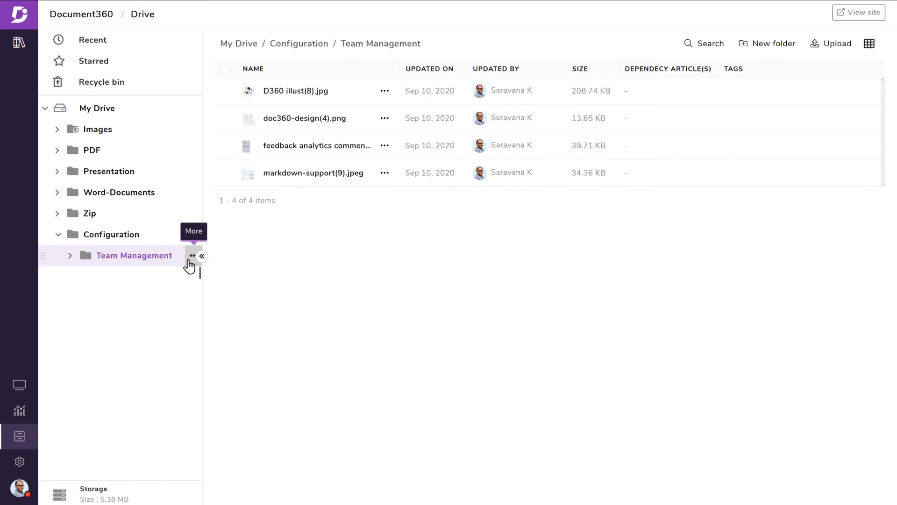
# - Upload Presentation_Deck.pdf and Sales_Data - Copy.pdf into Team Management
pyautogui.click(190, 257)
pyautogui.click(183, 132)
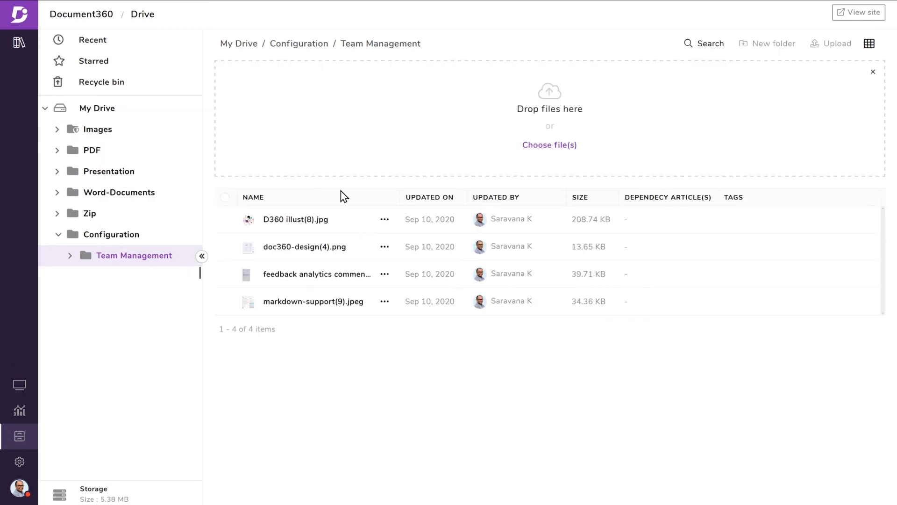
pyautogui.click(553, 154)
pyautogui.click(323, 65)
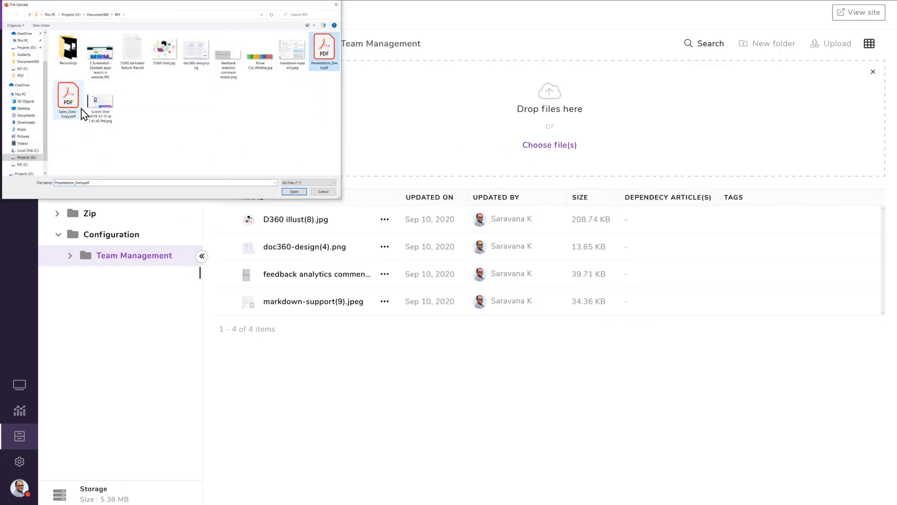
pyautogui.keyDown('ctrl'); pyautogui.click(68, 100); pyautogui.keyUp('ctrl')
pyautogui.click(294, 191)
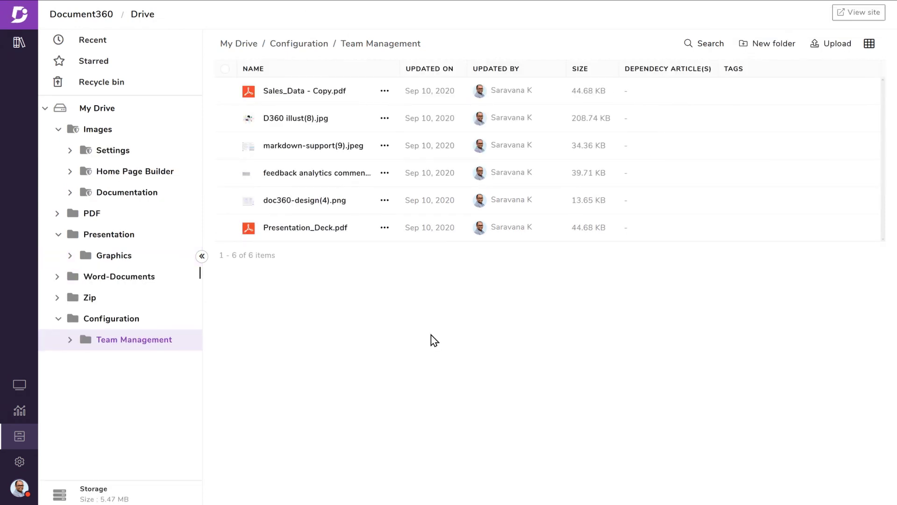
# - Star Sales_Data - Copy.pdf and check it in the Starred list
pyautogui.click(385, 93)
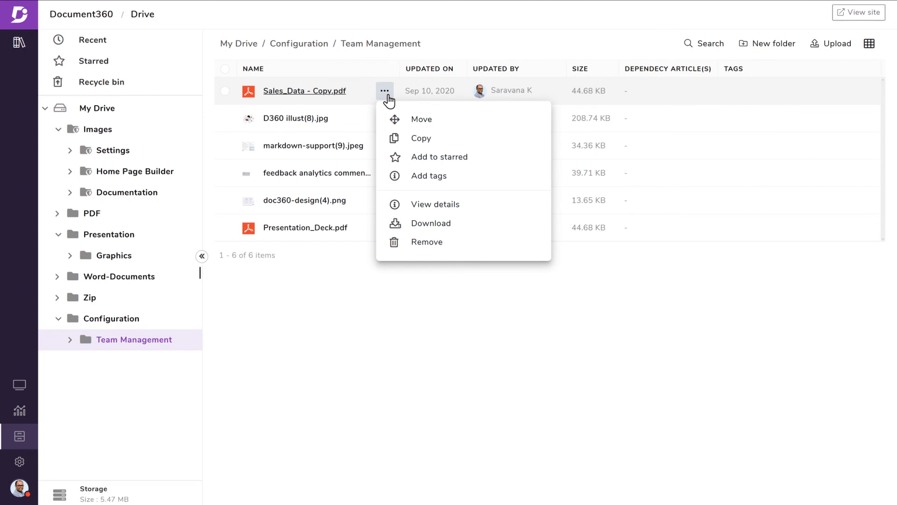
pyautogui.click(397, 158)
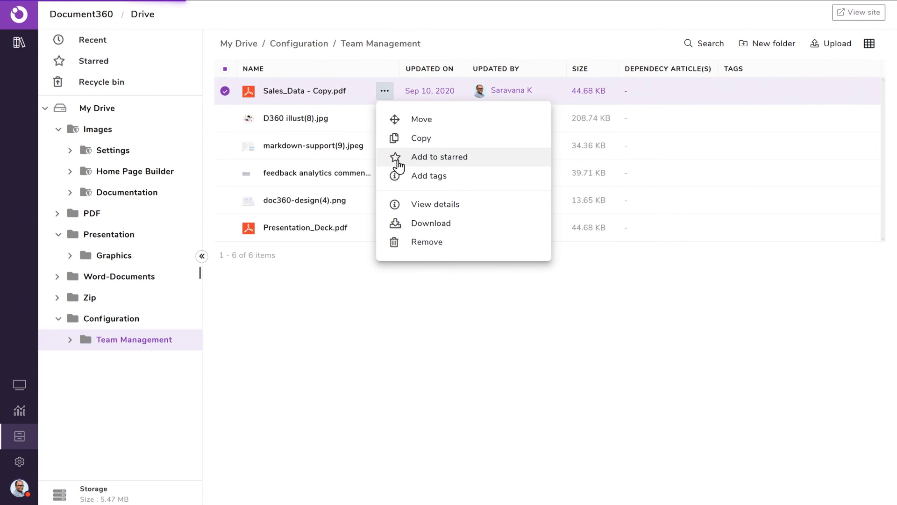
pyautogui.click(350, 330)
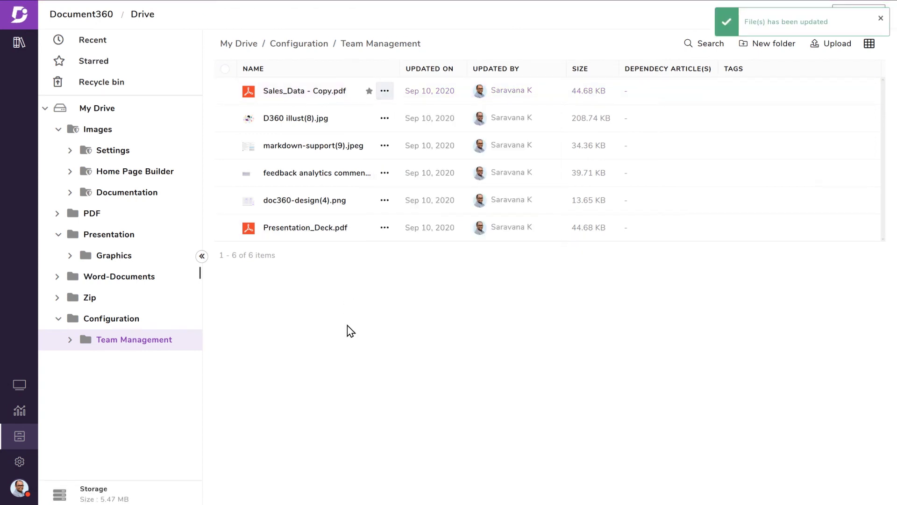
pyautogui.click(139, 65)
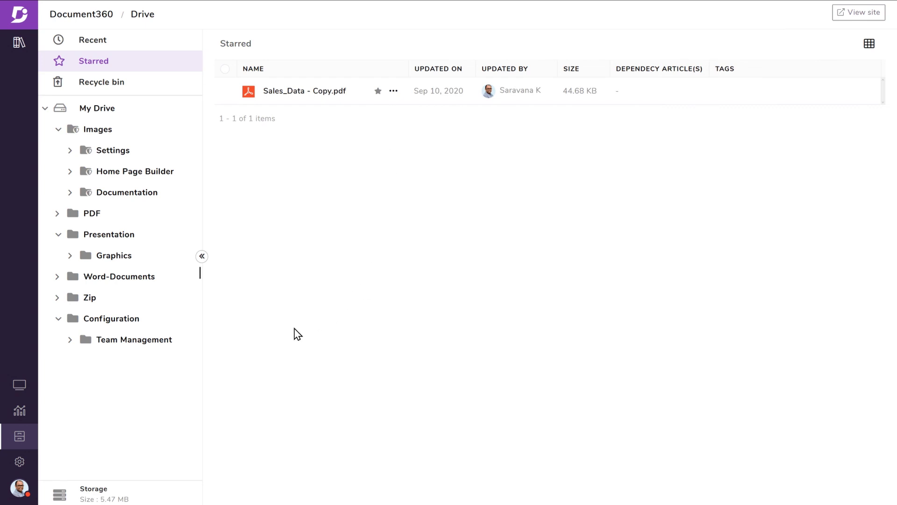
pyautogui.click(150, 344)
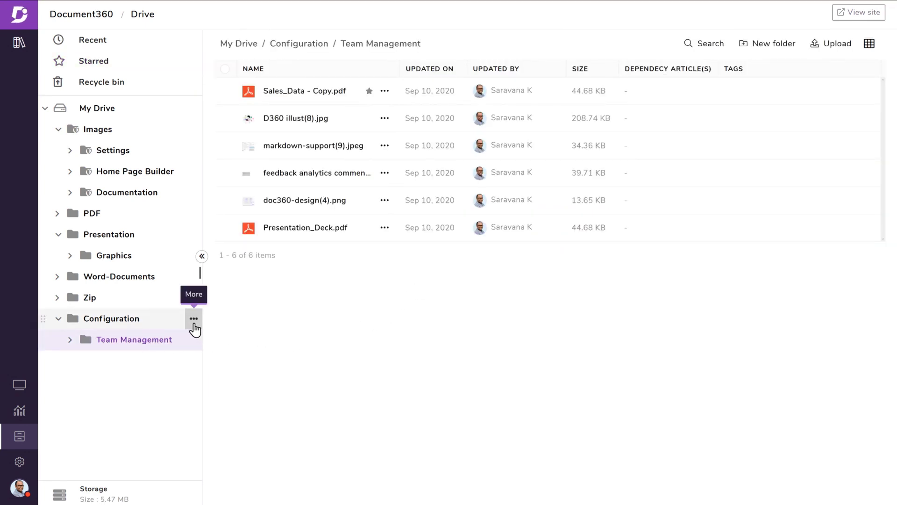
# - Add an 'Images' subfolder under Configuration
pyautogui.click(193, 318)
pyautogui.click(183, 175)
pyautogui.write('Image')
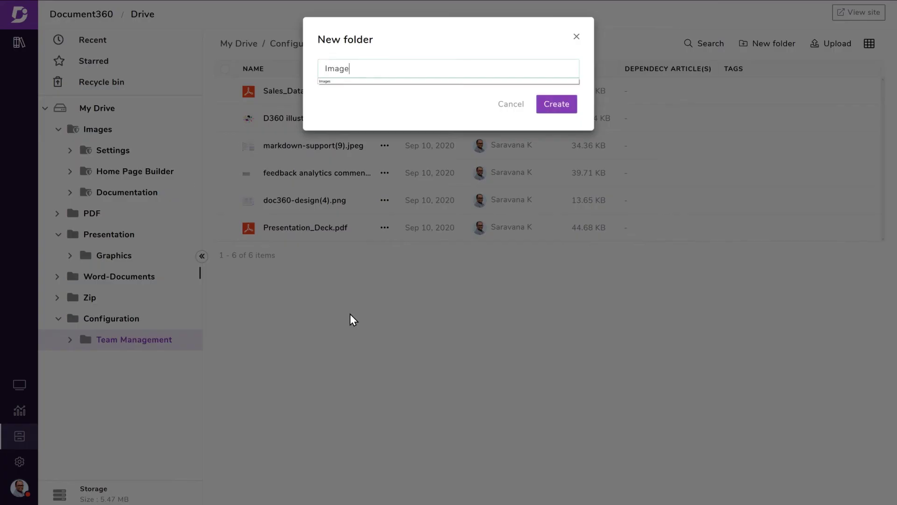
pyautogui.write('s')
pyautogui.press('Return')
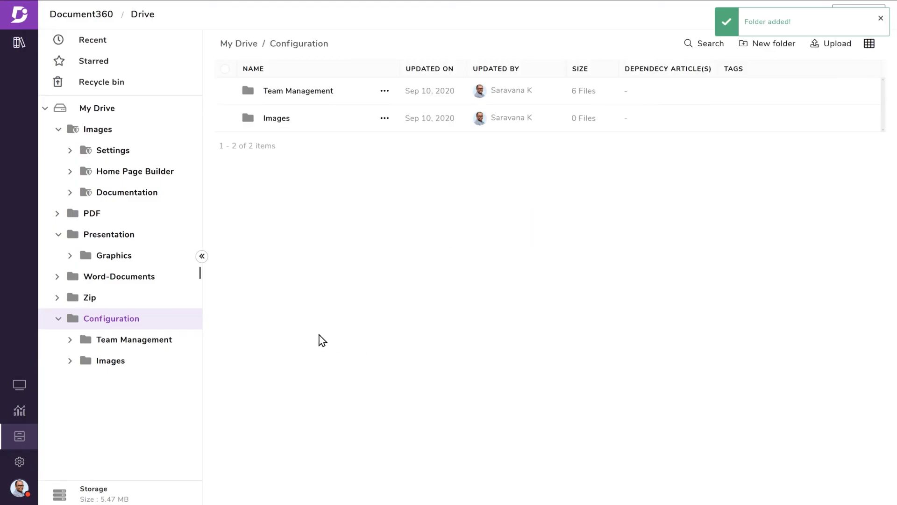
# - Move the four image files from Team Management into Configuration › Images
pyautogui.click(159, 344)
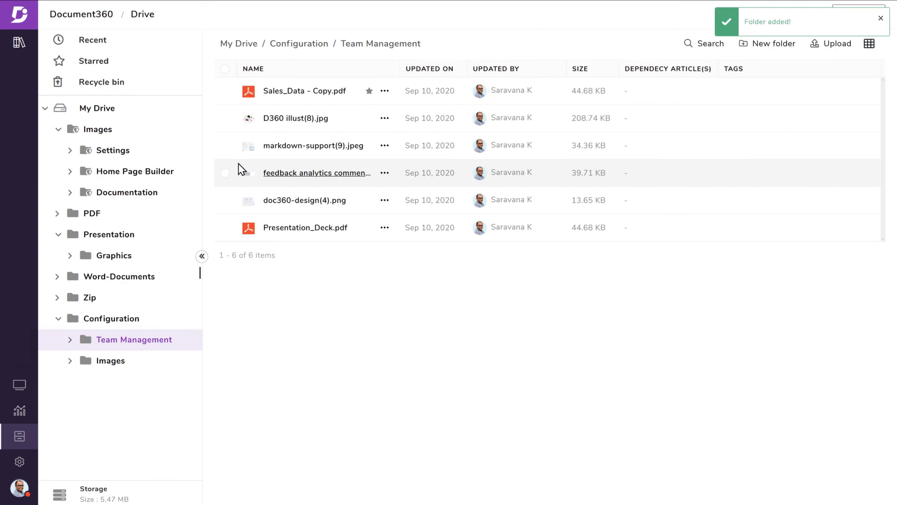
pyautogui.click(225, 118)
pyautogui.click(225, 176)
pyautogui.click(225, 203)
pyautogui.click(225, 231)
pyautogui.click(302, 70)
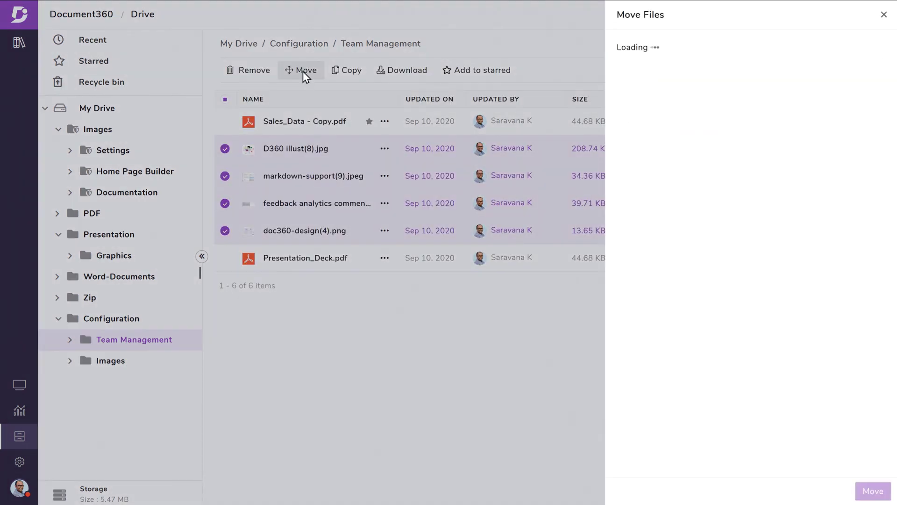
pyautogui.click(692, 160)
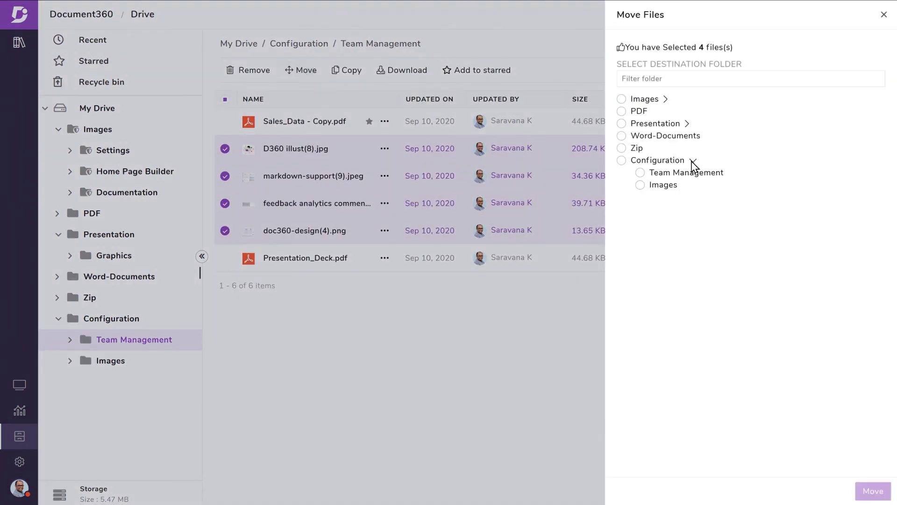
pyautogui.click(640, 185)
pyautogui.click(869, 491)
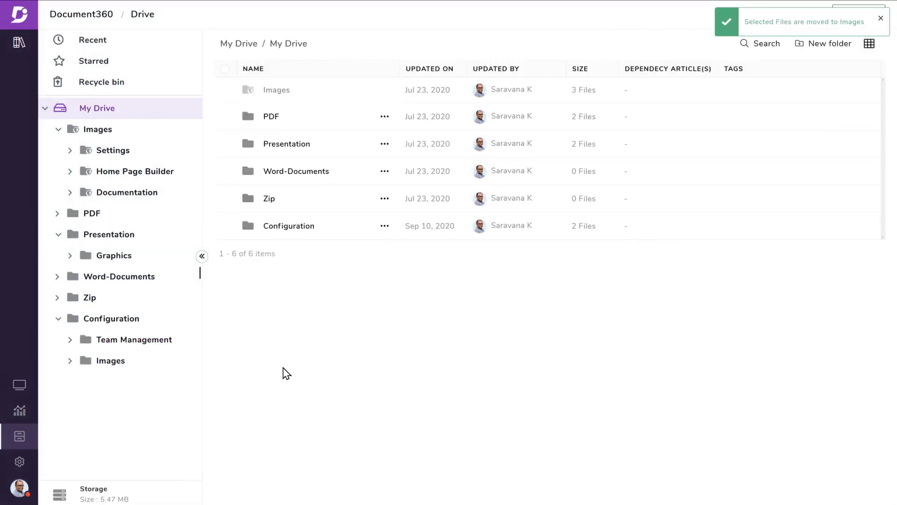
pyautogui.click(150, 368)
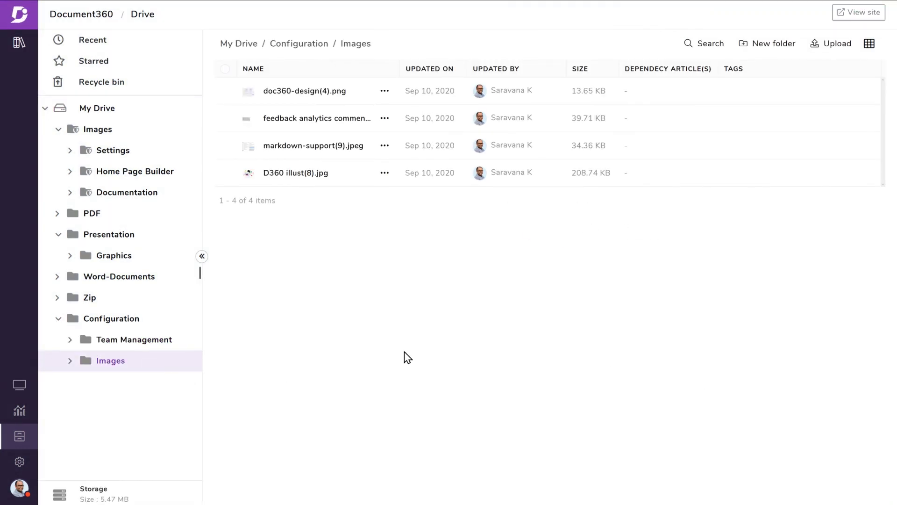
# - Tag doc360-design(4).png with 'Final, deck, pres' and drag Configuration higher in the folder tree
pyautogui.click(385, 92)
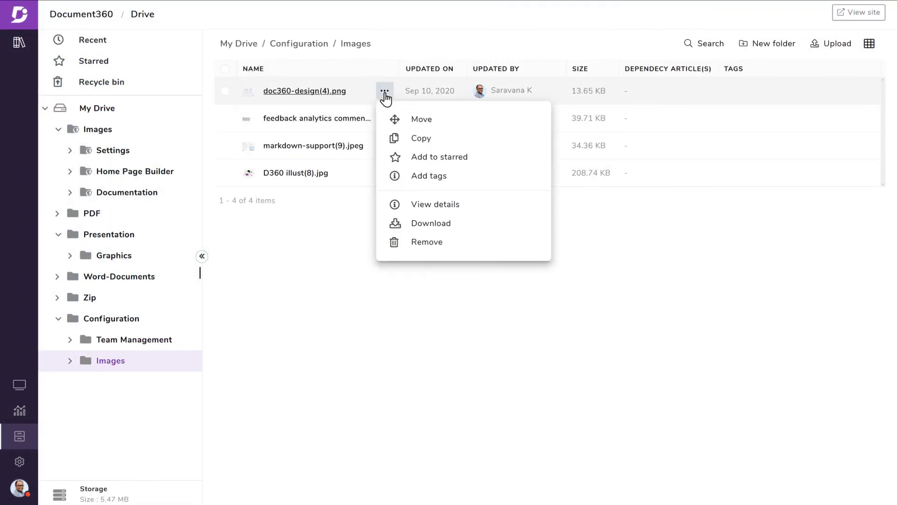
pyautogui.click(432, 207)
pyautogui.click(564, 388)
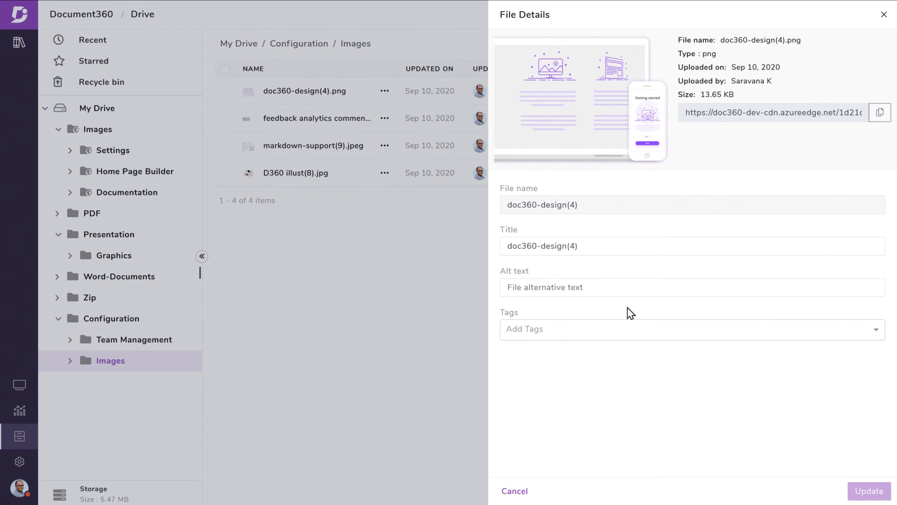
pyautogui.click(607, 332)
pyautogui.write('Final, deck, pres')
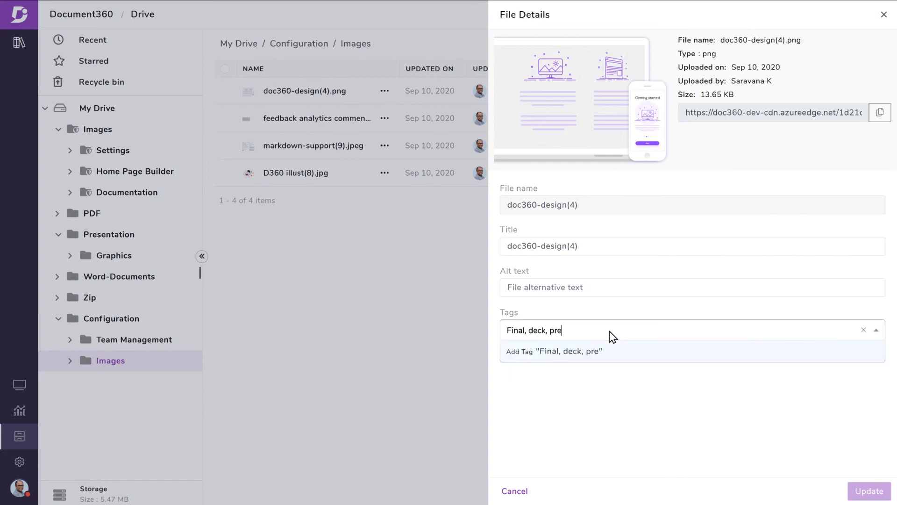
pyautogui.press('Return')
pyautogui.click(861, 489)
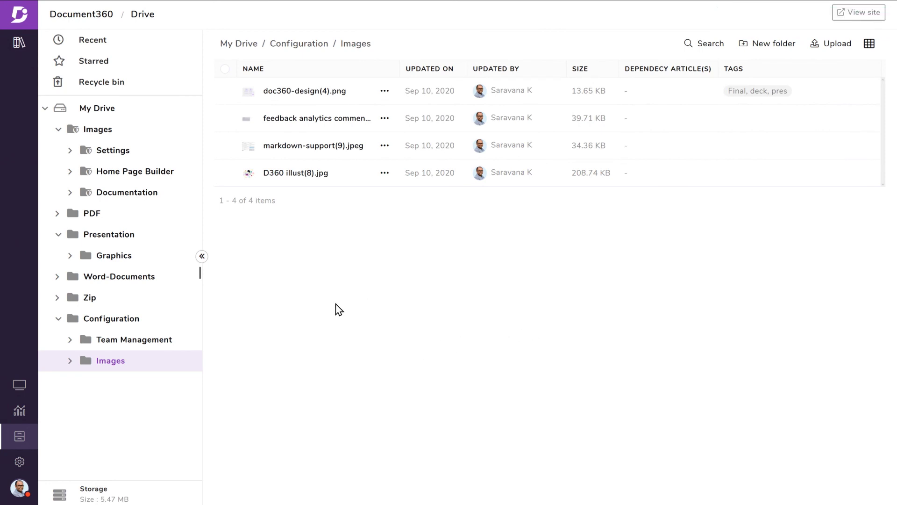
pyautogui.moveTo(139, 325); pyautogui.dragTo(128, 229)
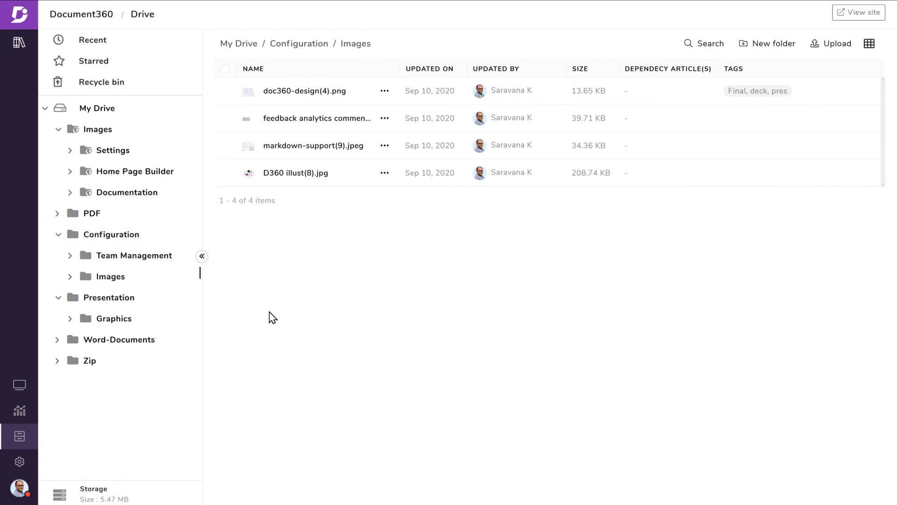
# - Remove the feedback analytics image from Configuration › Images and view the Recycle bin
pyautogui.click(124, 44)
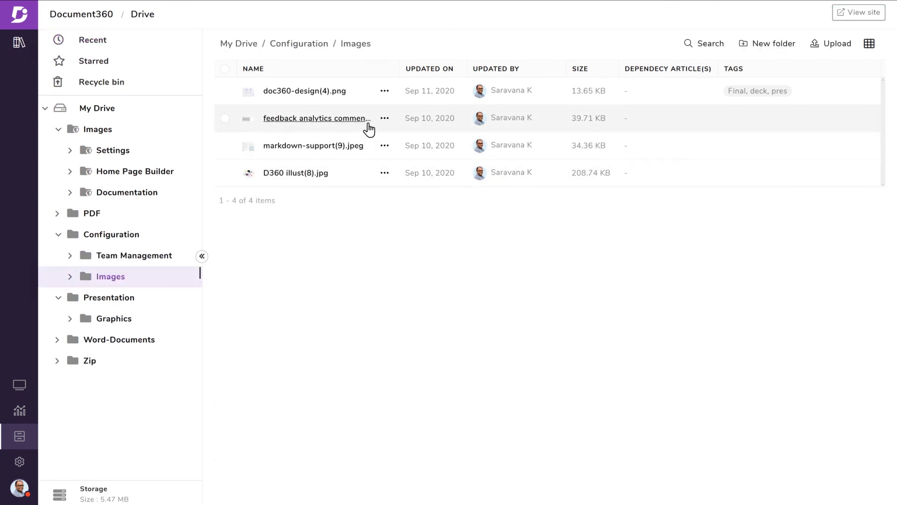
pyautogui.click(384, 118)
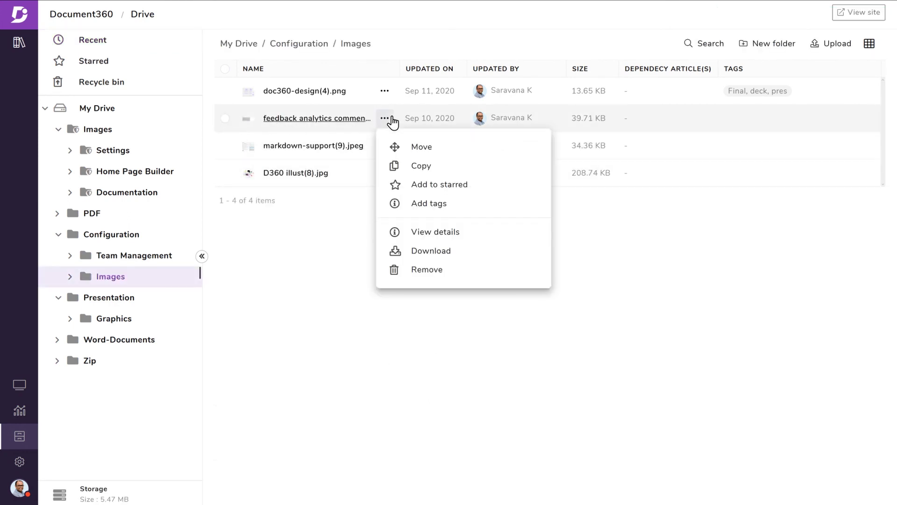
pyautogui.click(425, 269)
pyautogui.click(564, 140)
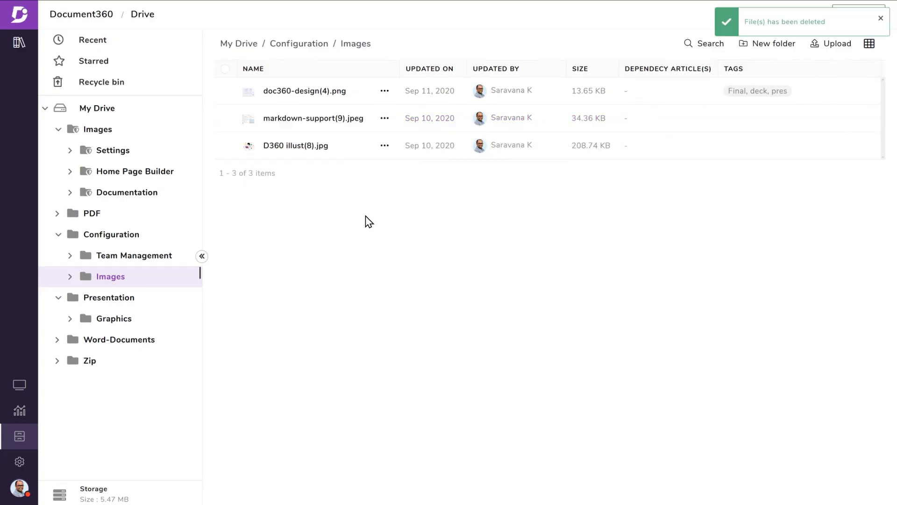
pyautogui.click(155, 87)
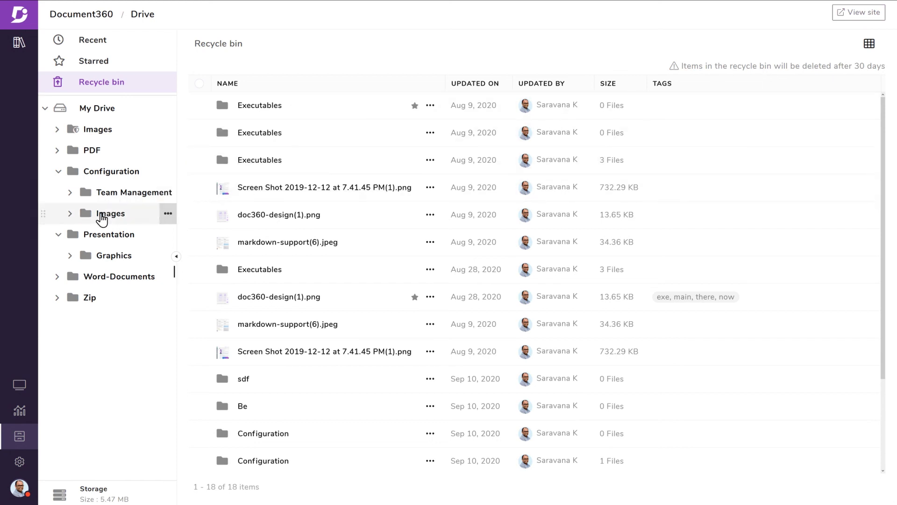
# - Show Configuration › Images as a grid filtered by the 'Final, deck, pres' tag
pyautogui.click(102, 216)
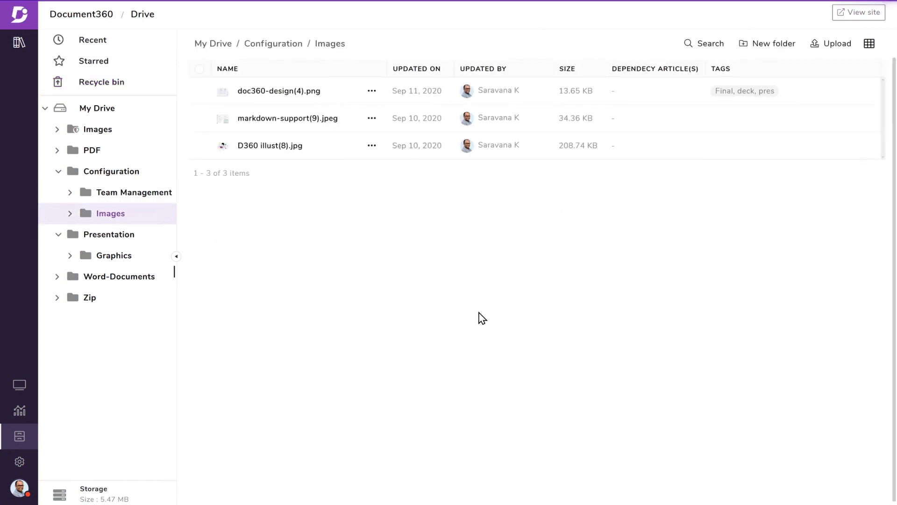
pyautogui.click(869, 45)
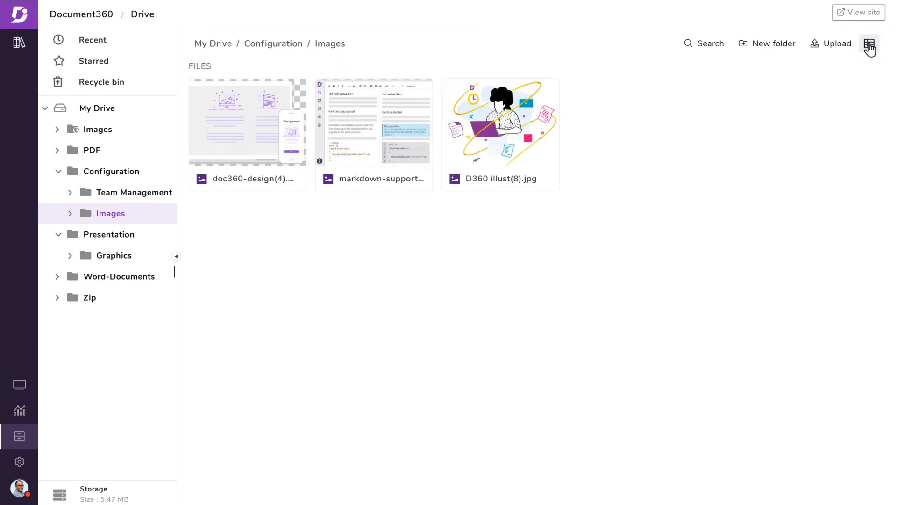
pyautogui.click(703, 50)
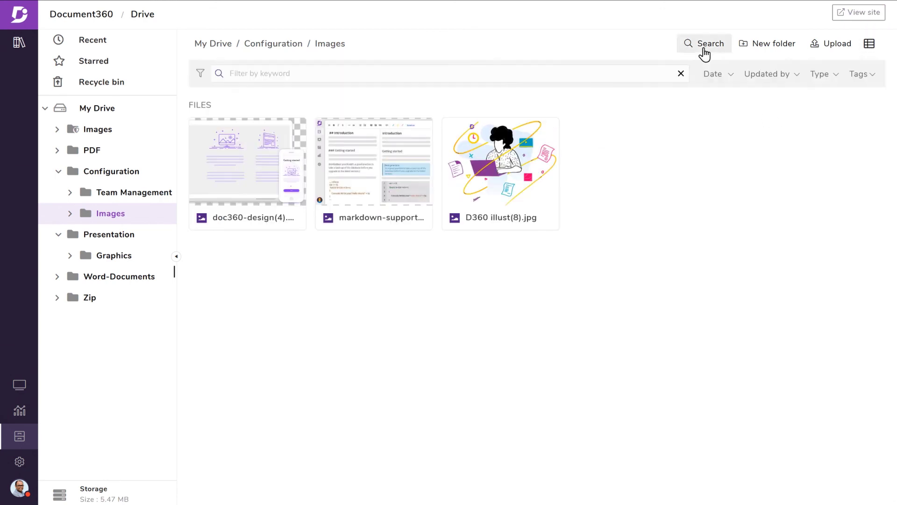
pyautogui.click(454, 66)
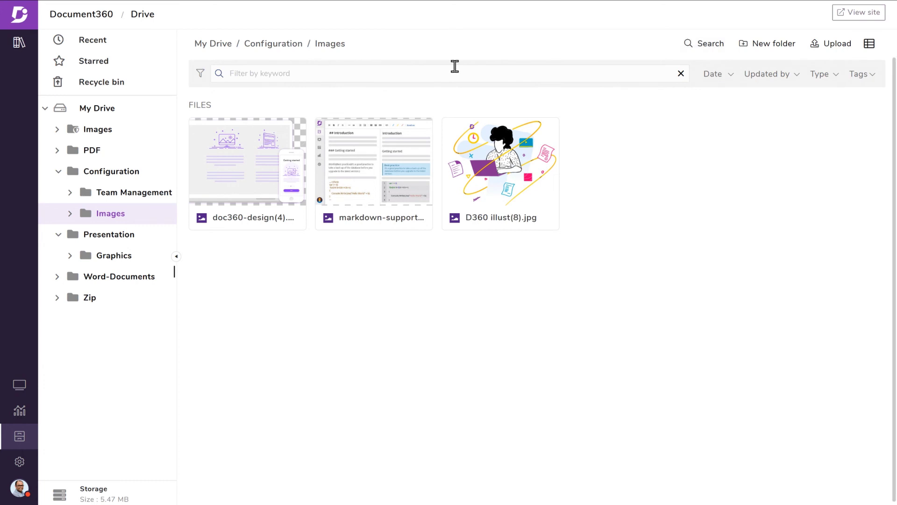
pyautogui.click(871, 76)
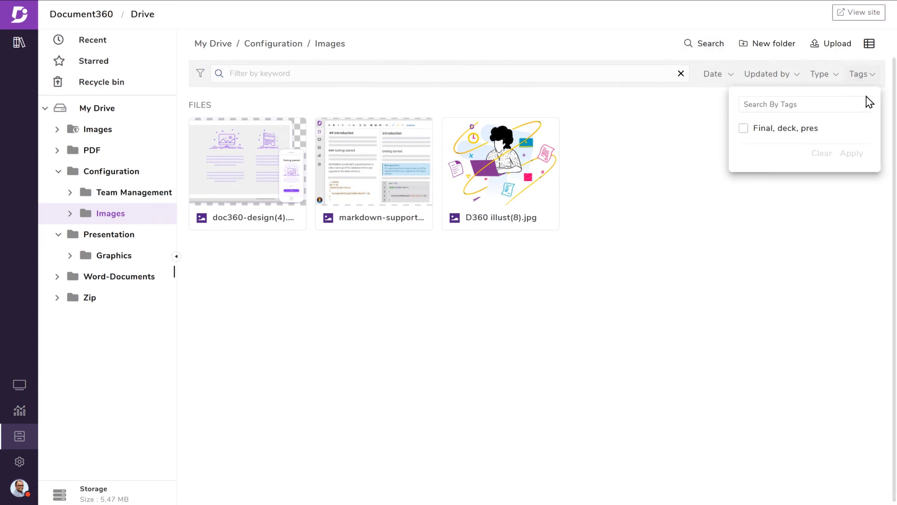
pyautogui.click(743, 128)
pyautogui.click(850, 155)
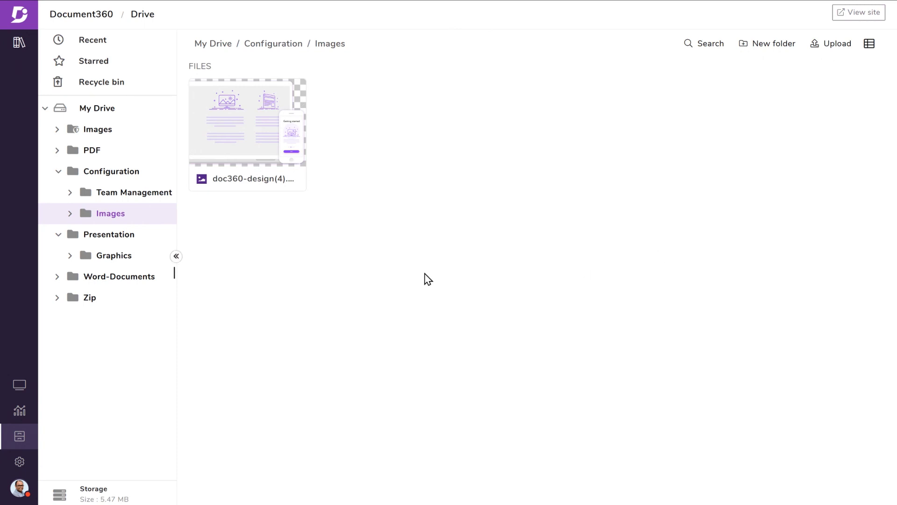
# - Open The Markdown Editor article under Markdown Support and place the caret after its last text
pyautogui.click(23, 52)
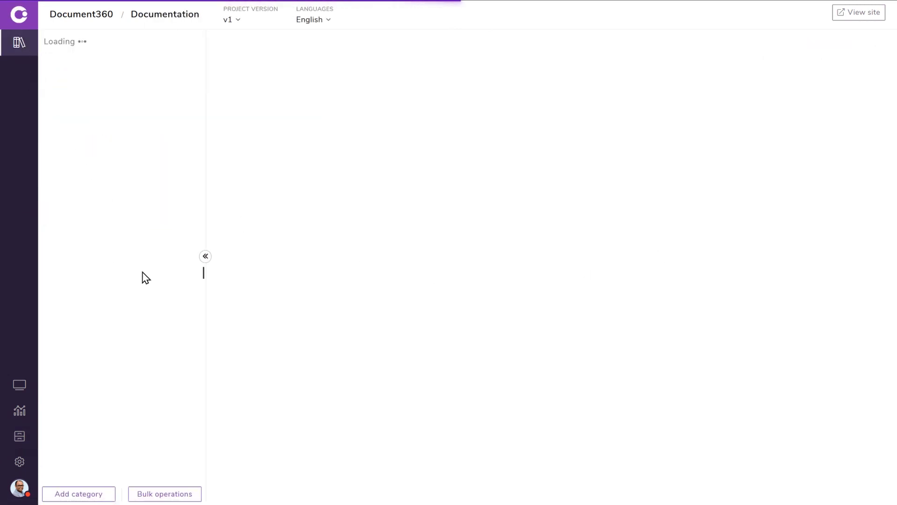
pyautogui.click(100, 126)
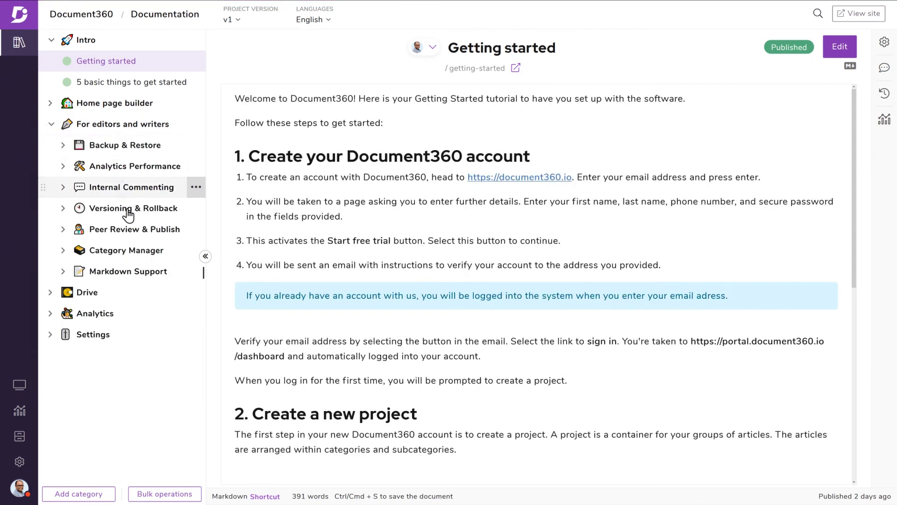
pyautogui.click(129, 274)
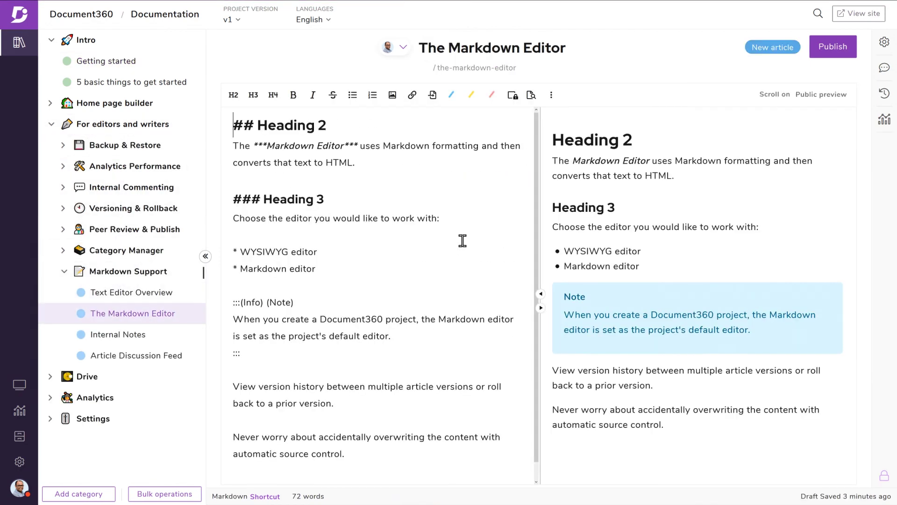
pyautogui.scroll(-1, 488, 242)
pyautogui.click(436, 436)
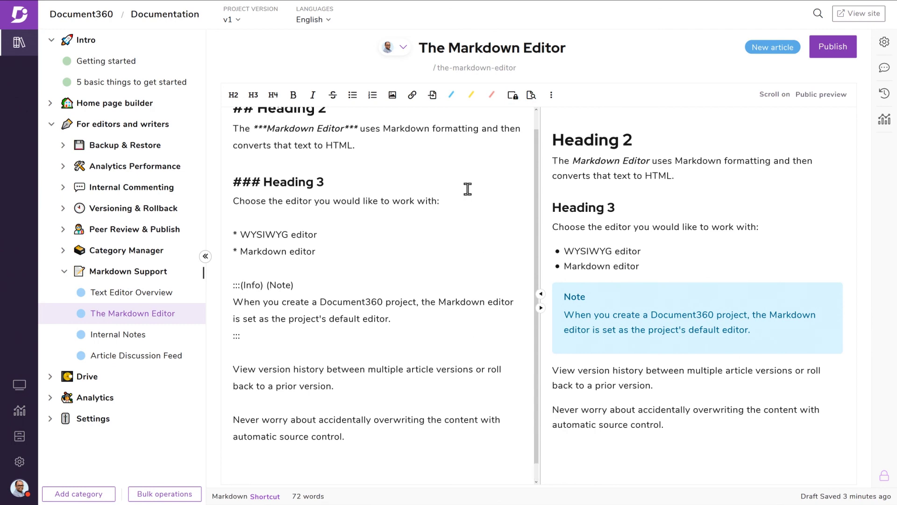
# - Insert the D360 illust(8) image from the Drive file picker
pyautogui.click(392, 96)
pyautogui.click(405, 136)
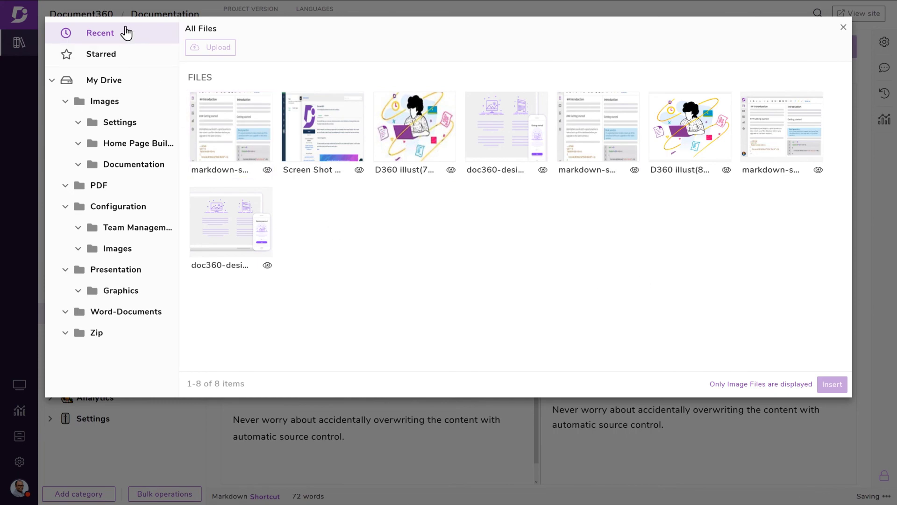
pyautogui.click(700, 152)
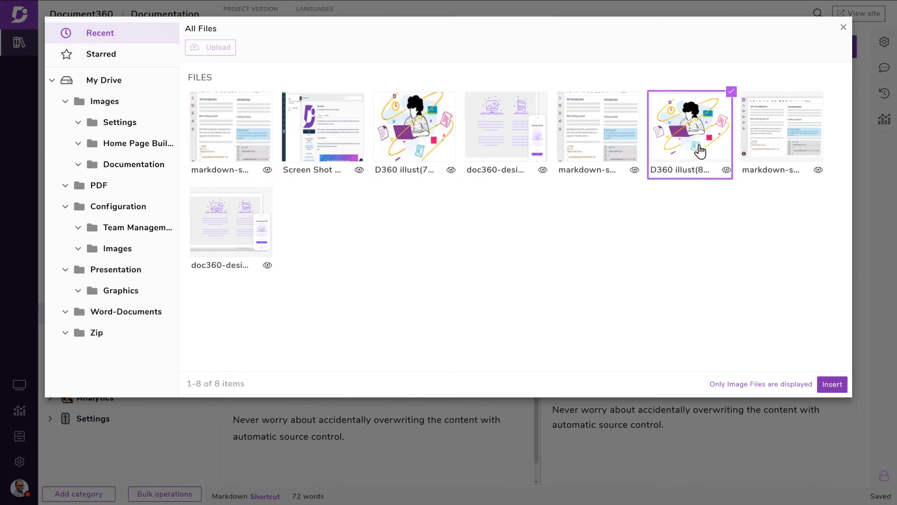
pyautogui.click(832, 384)
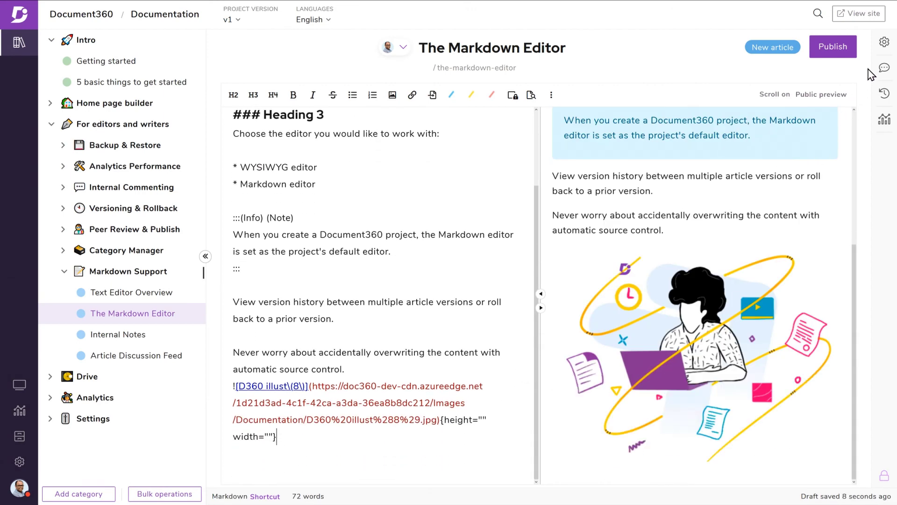
# - Attach Sales_Data - Copy.pdf and Presentation_Deck.pdf from Team Management to the article
pyautogui.click(884, 43)
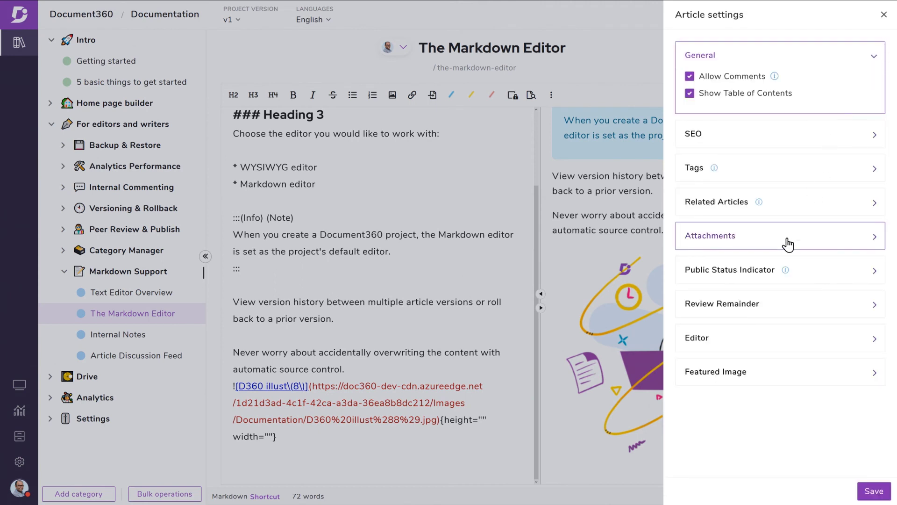
pyautogui.click(786, 242)
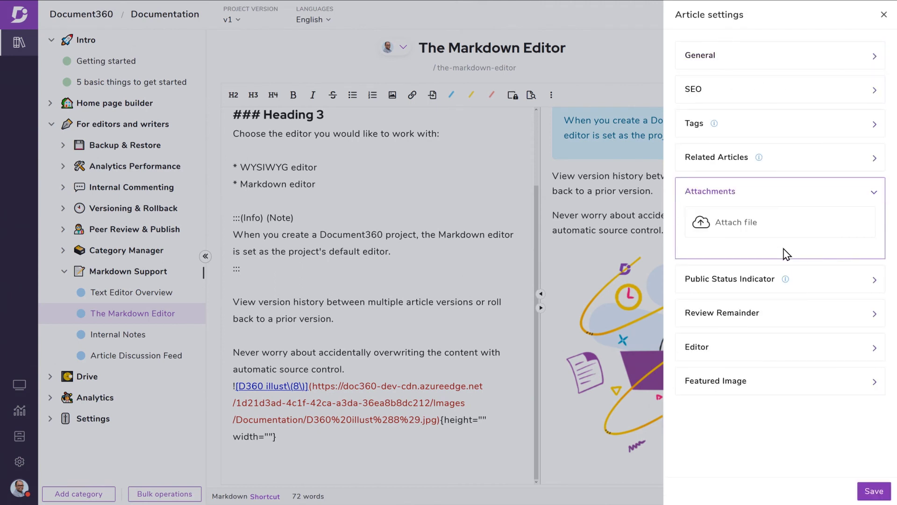
pyautogui.click(737, 229)
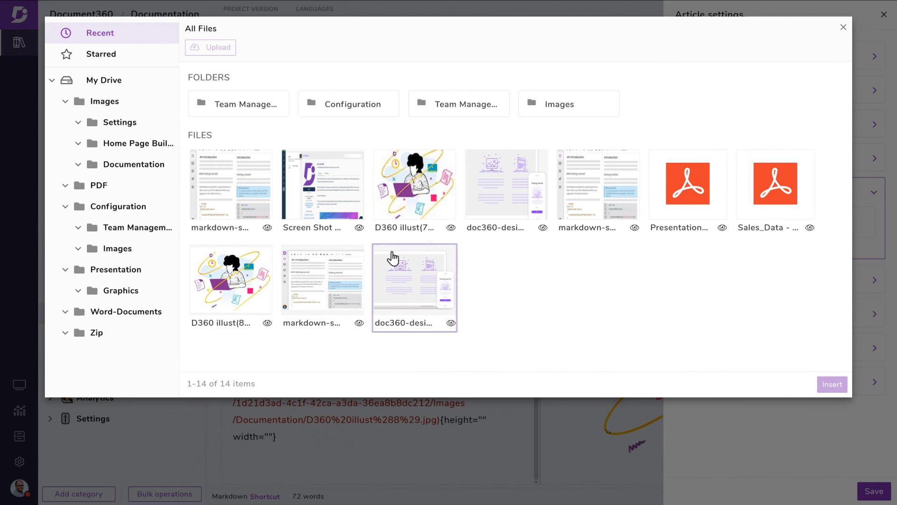
pyautogui.click(125, 236)
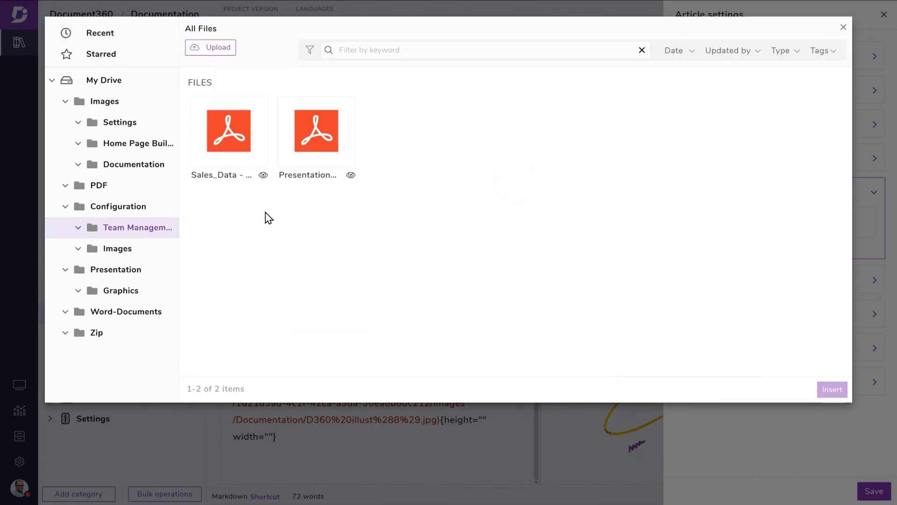
pyautogui.click(234, 154)
pyautogui.click(314, 142)
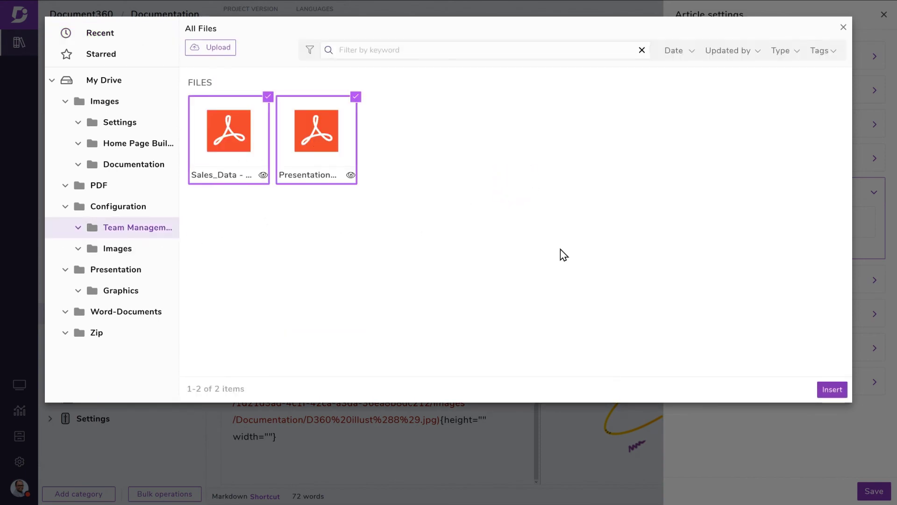
pyautogui.click(833, 390)
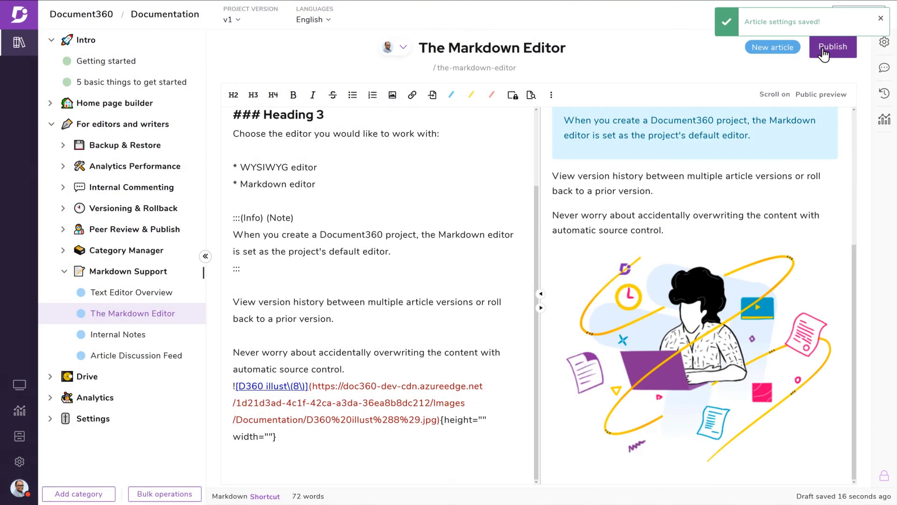
# - Publish The Markdown Editor article and view it in the knowledge base
pyautogui.click(833, 46)
pyautogui.click(563, 96)
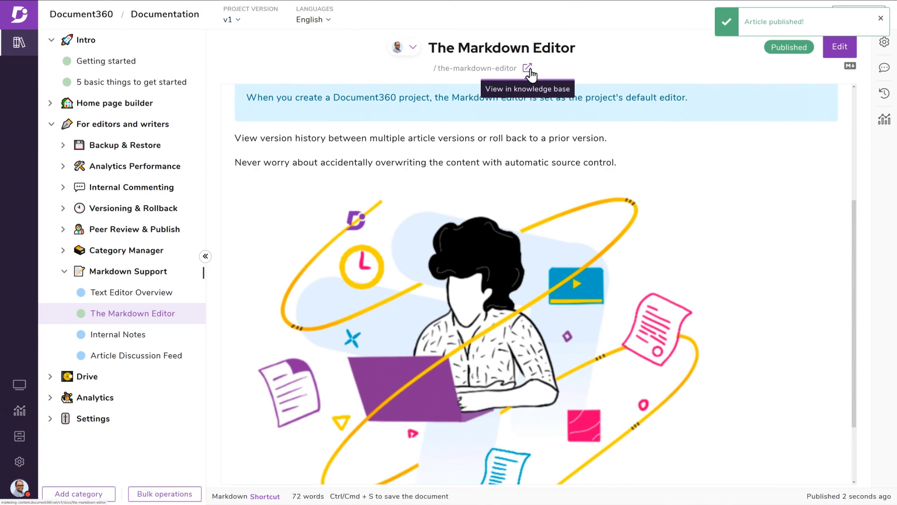
pyautogui.click(528, 68)
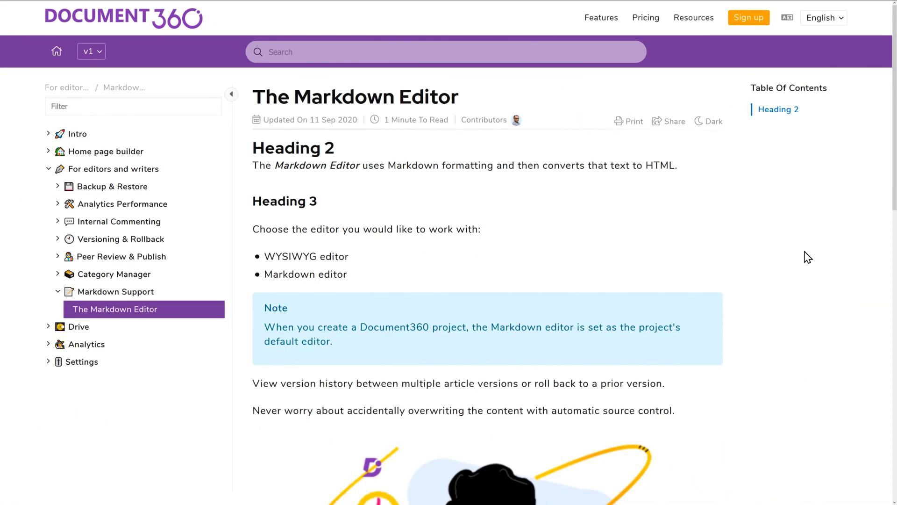
pyautogui.scroll(-10, 805, 254)
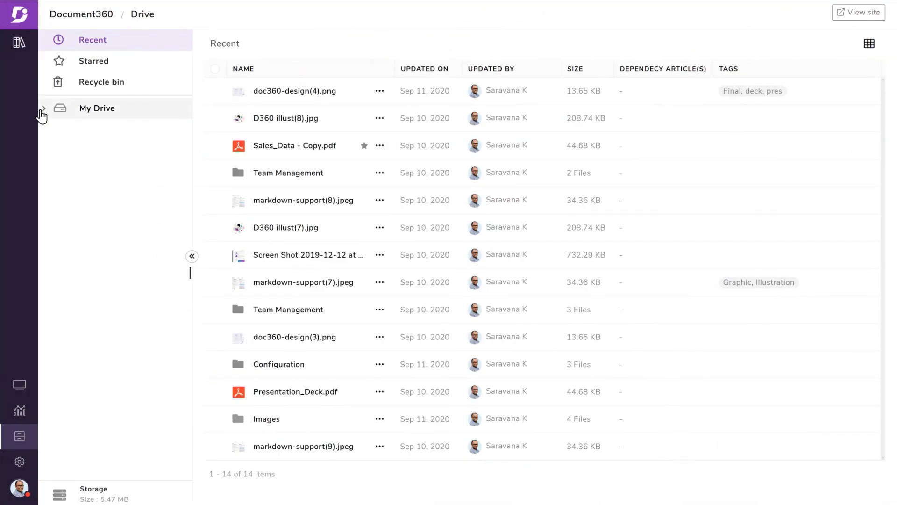
# - Change the Team Management folder's colour to green
pyautogui.click(42, 109)
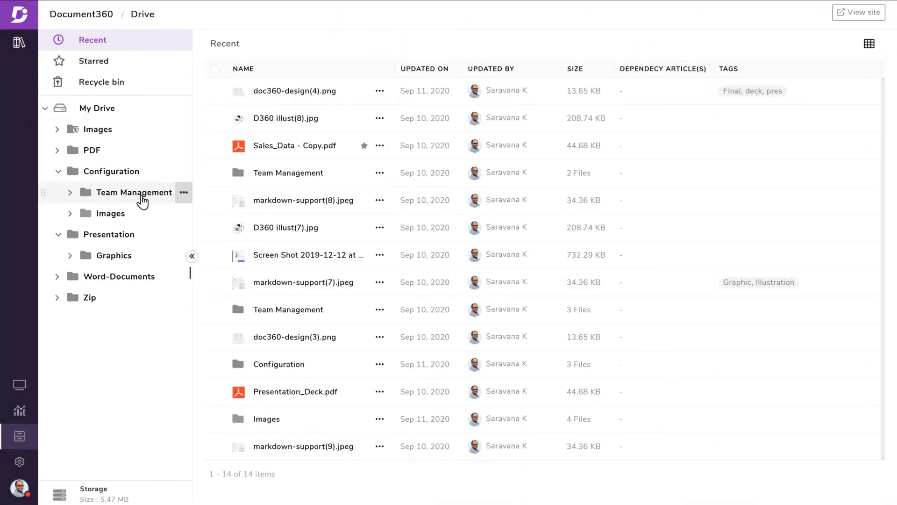
pyautogui.click(143, 201)
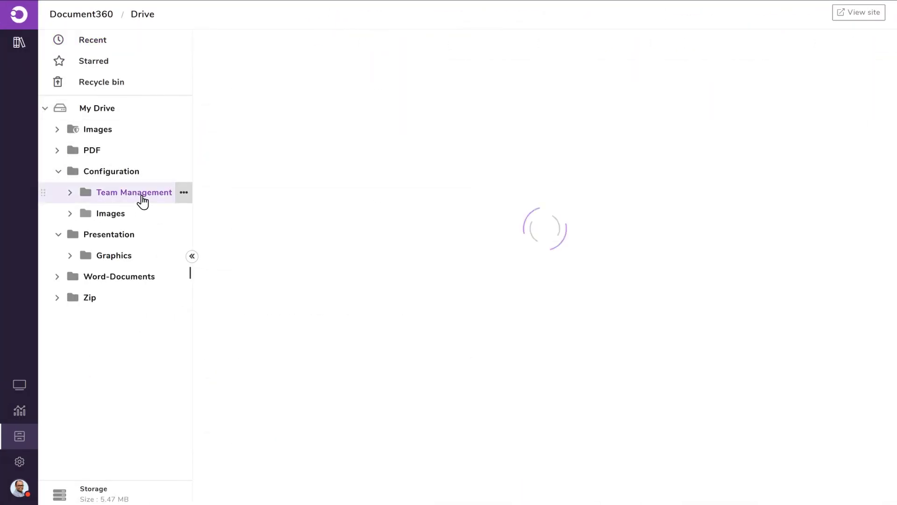
pyautogui.click(183, 198)
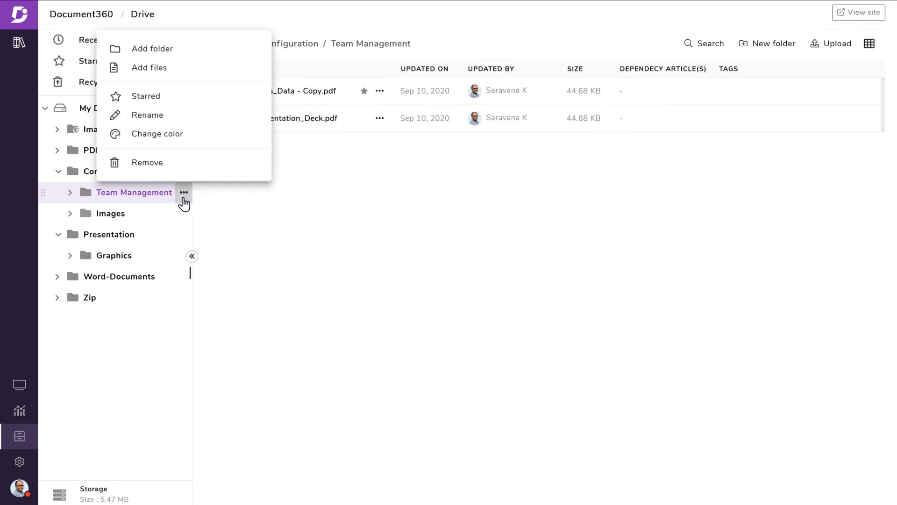
pyautogui.click(176, 141)
pyautogui.click(414, 93)
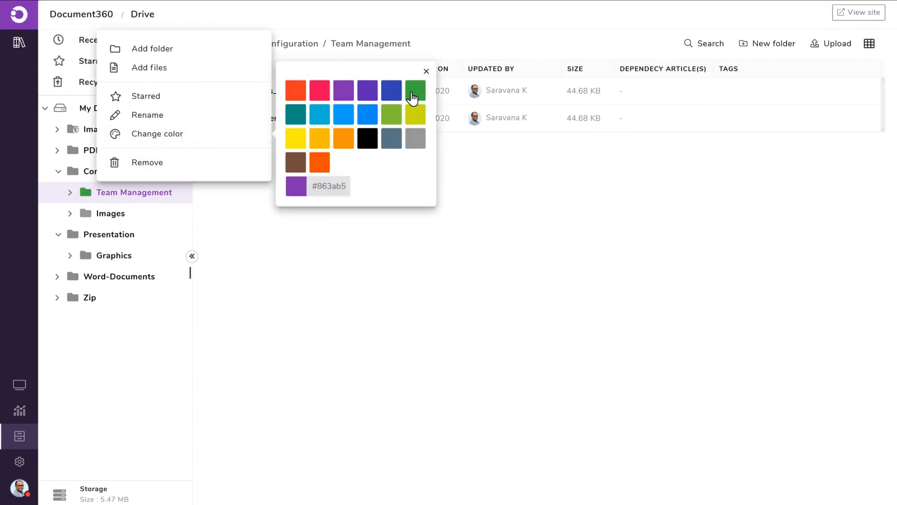
pyautogui.click(426, 72)
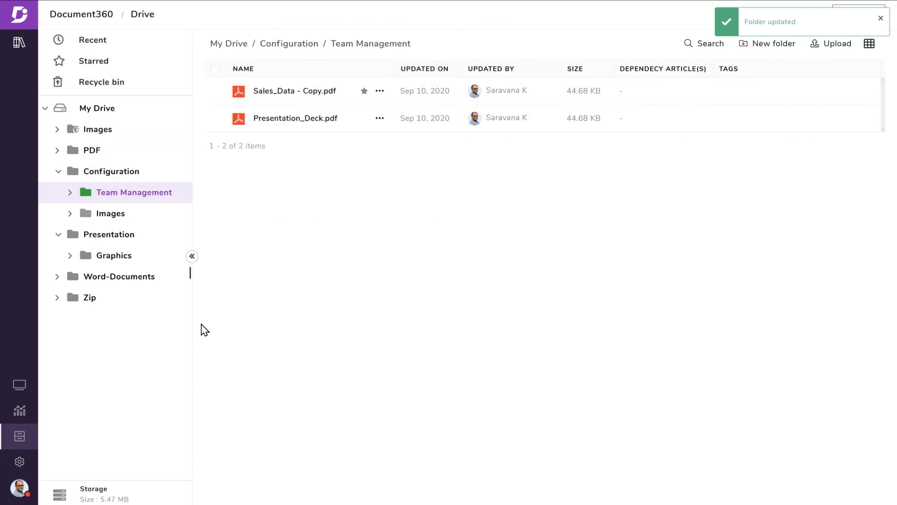